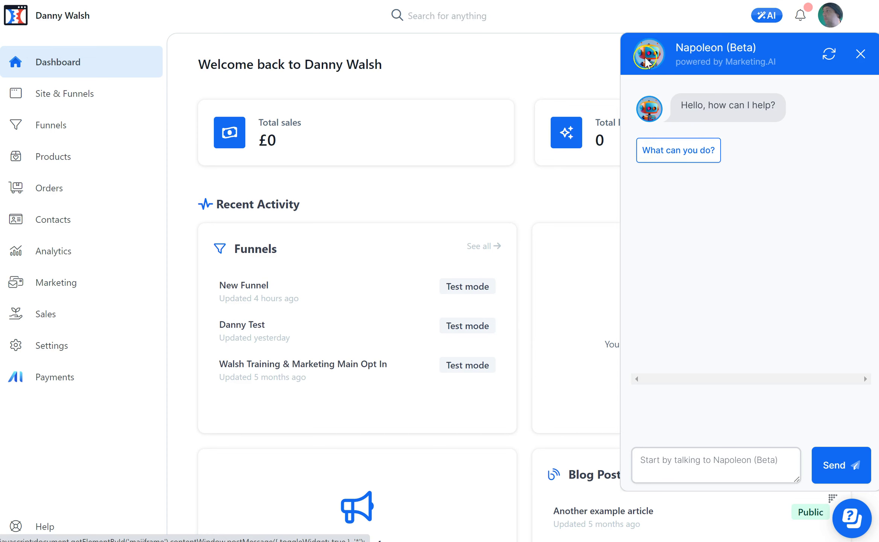
Ask the Napoleon chatbot what it can do and request an intro to cf2.0 in the tone of Russell Brunson.
left_click(675, 157)
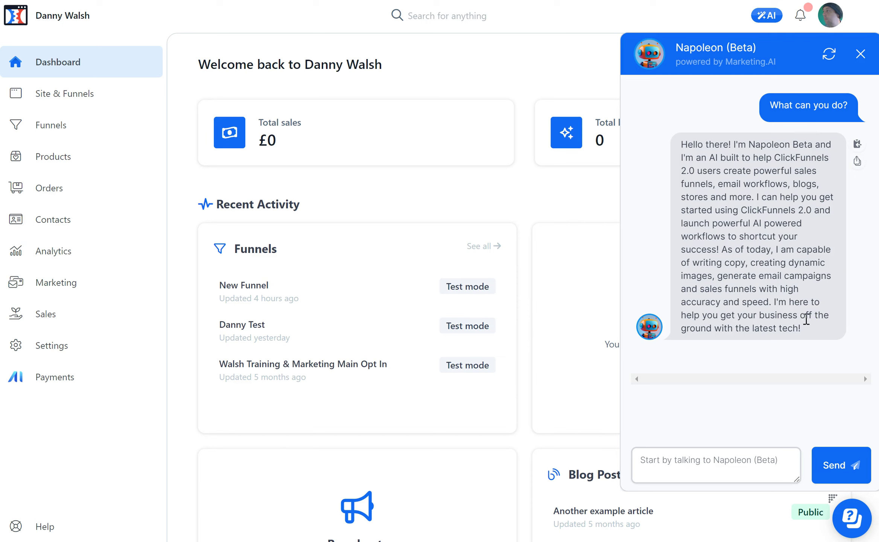
left_click(719, 471)
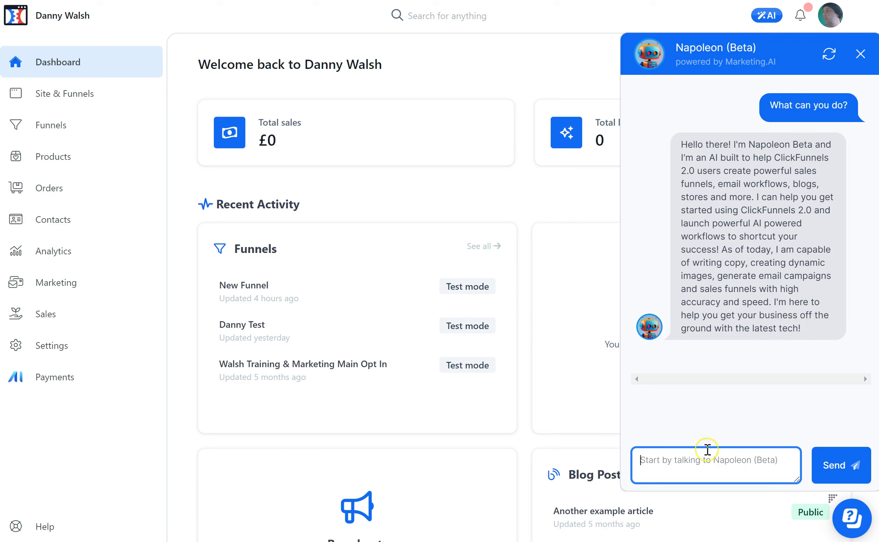
type("can you ")
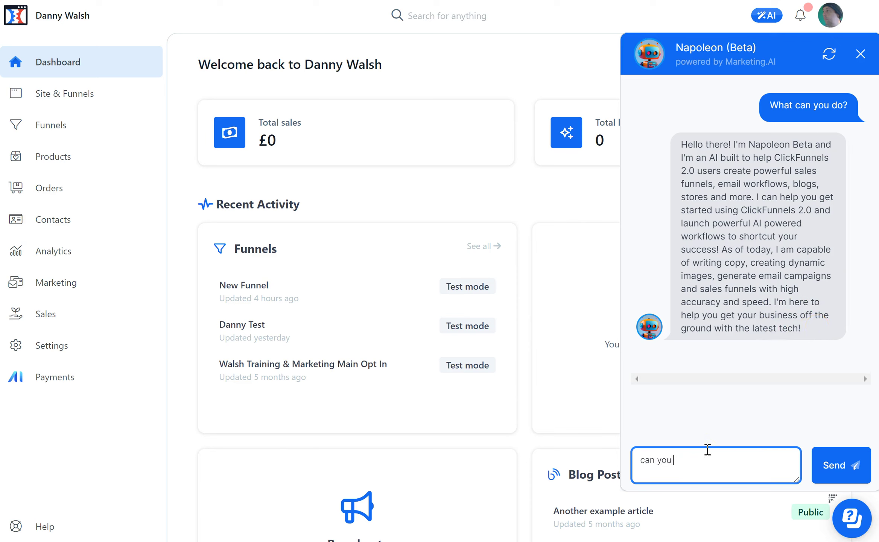
type("write an intro to cf2.0 in teh")
key("BackSpace")
type("he ton")
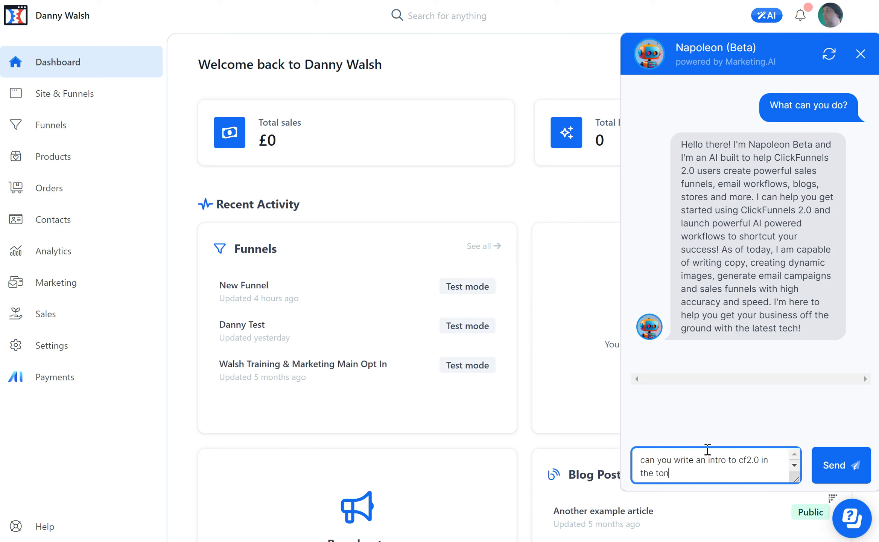
type("e of russell brunson")
key("Return")
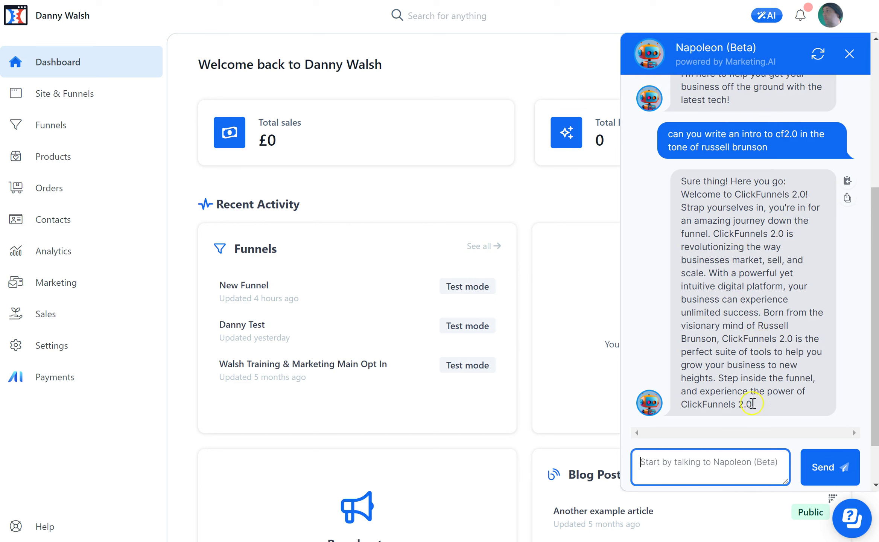
Ask the chatbot for some headlines that link back to the intro it wrote.
type("can you gi")
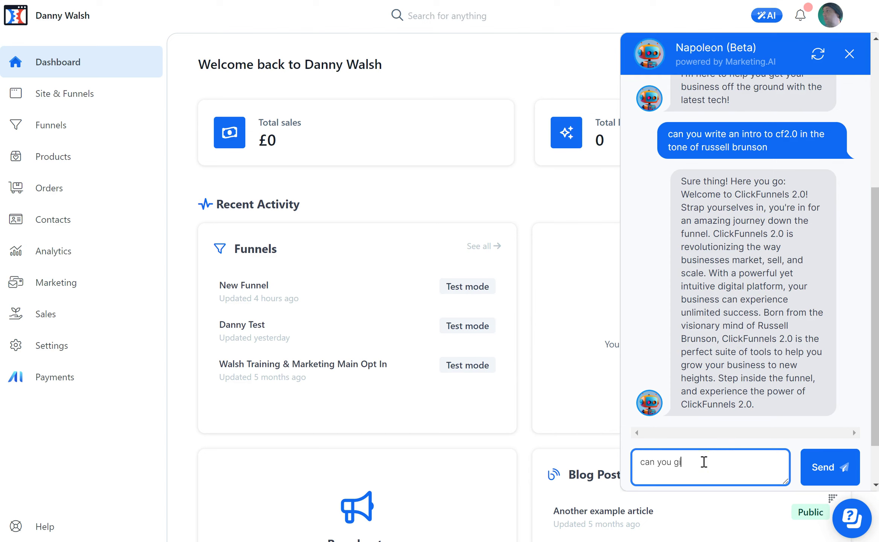
type("ve me some headlines that link ")
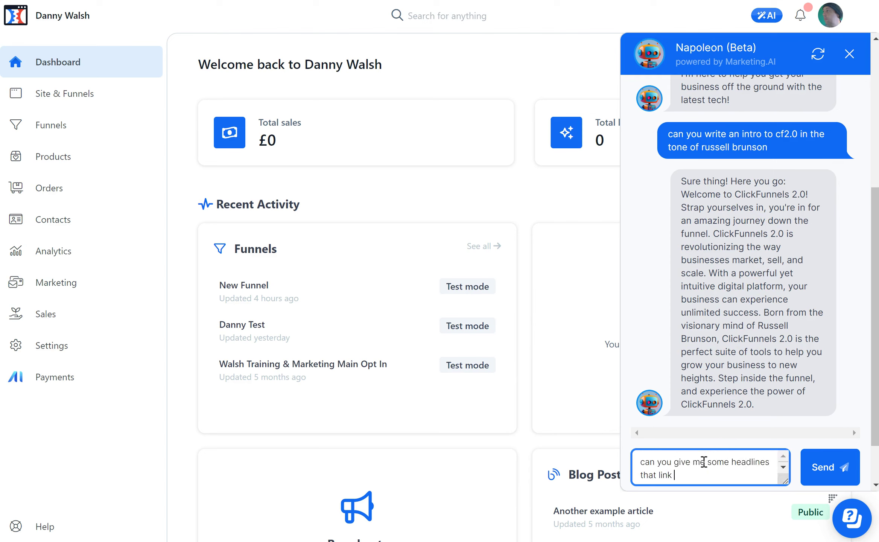
type("back to that")
key("Return")
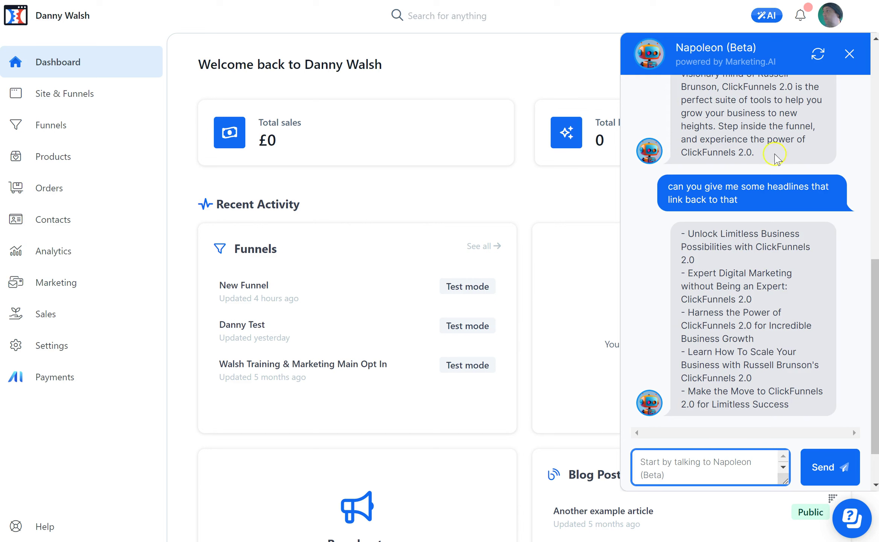
Ask the chatbot to prepare a follow up email for people who opt in, and highlight the [First Name] placeholder in its reply.
left_click(678, 481)
type("can you ")
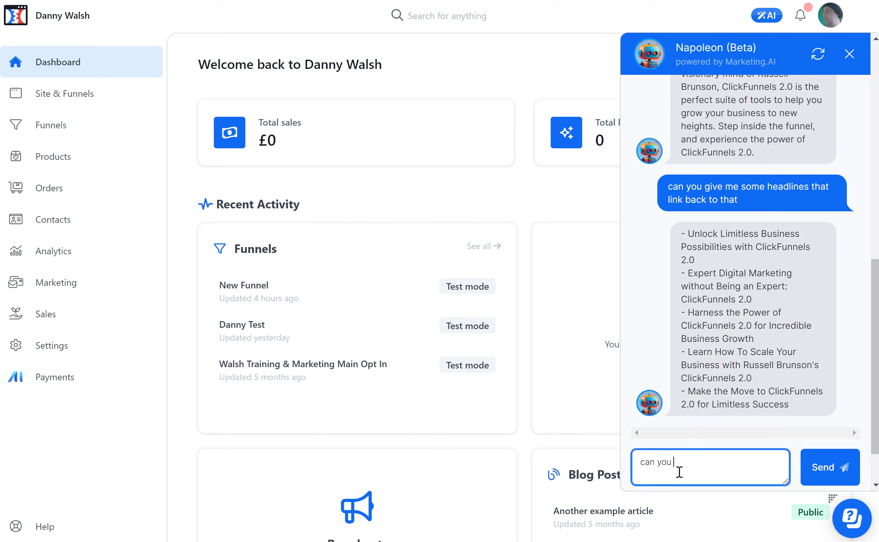
type("prepare a follow up email ")
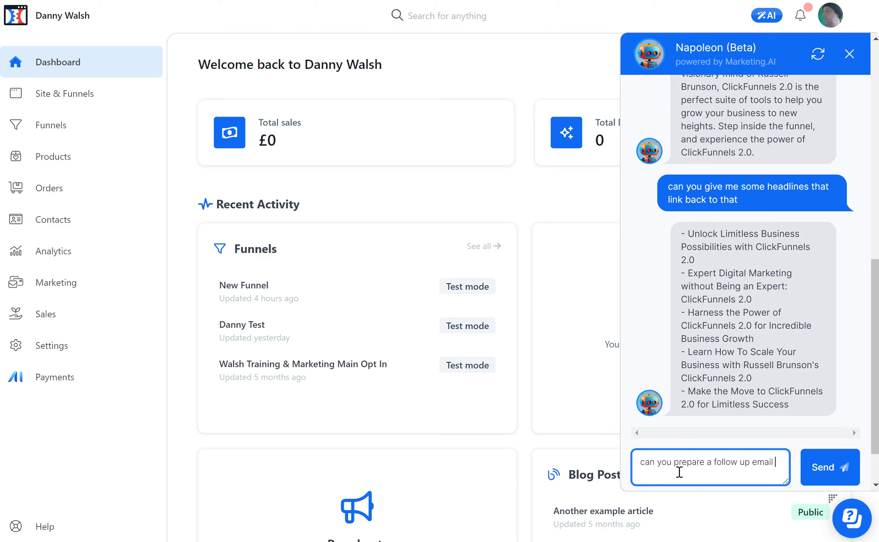
type("that we can sen")
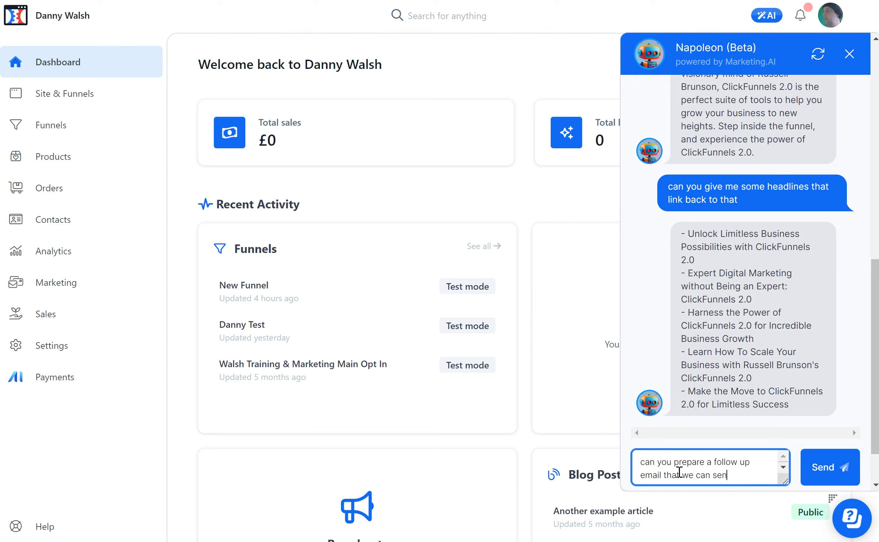
type("d to people who opt")
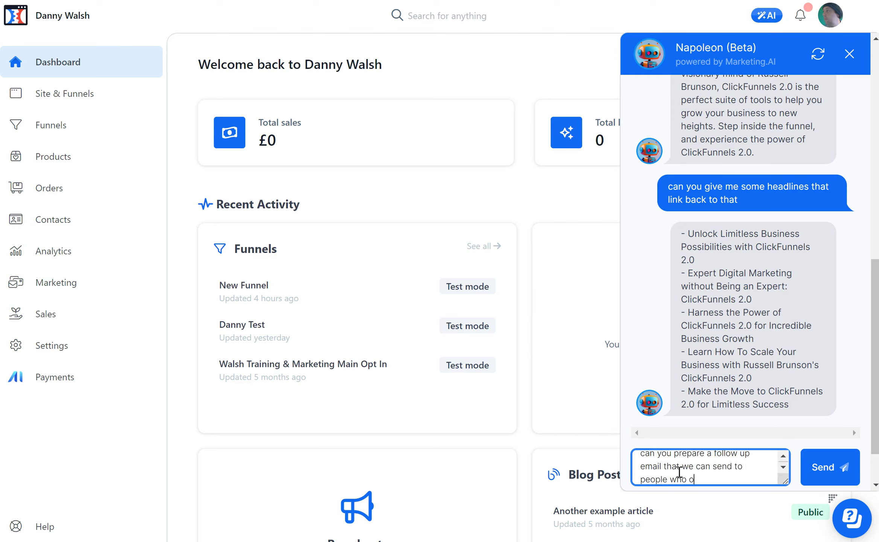
key("Return")
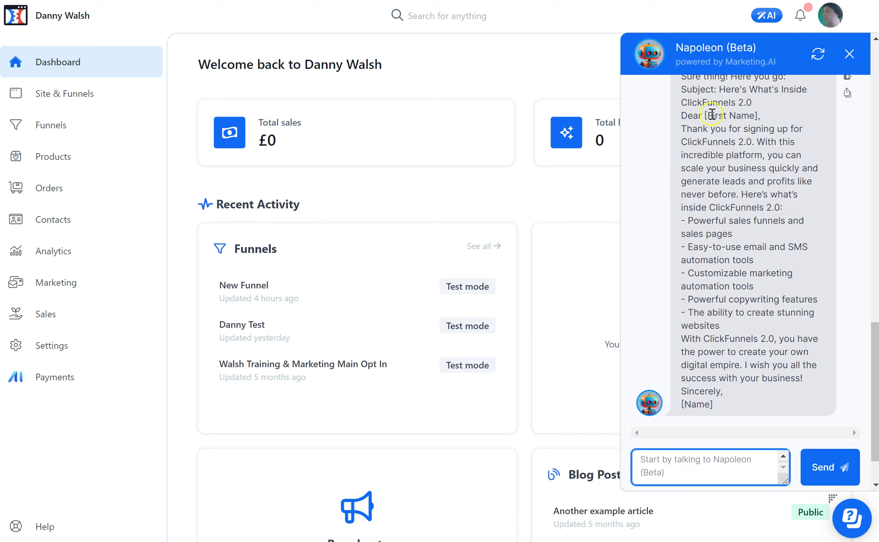
left_click_drag(753, 102, 710, 91)
mouse_move(755, 116)
left_mouse_down()
mouse_move(705, 115)
mouse_move(757, 115)
left_mouse_up()
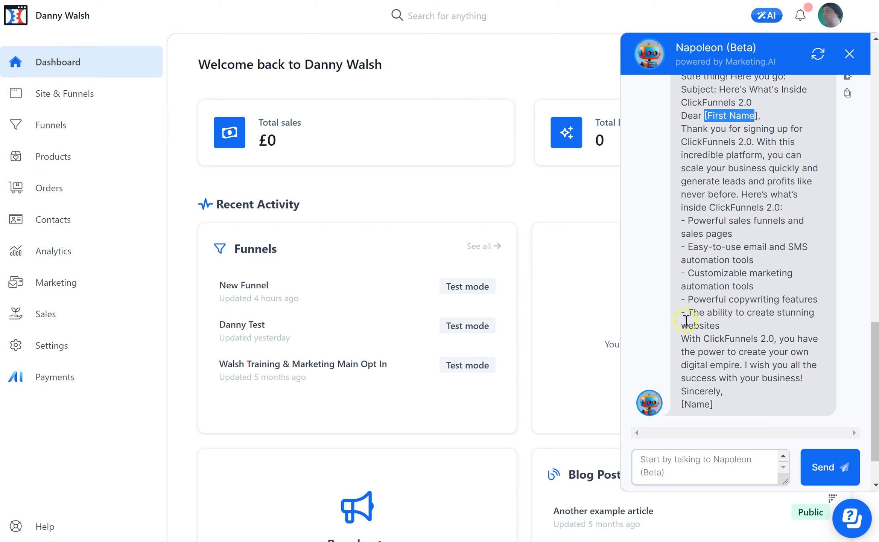
Ask the chatbot "can you actually build a funnel for me so I can edit it".
left_click(688, 463)
type("dan yuo")
key("BackSpace")
key("BackSpace")
type("ou ")
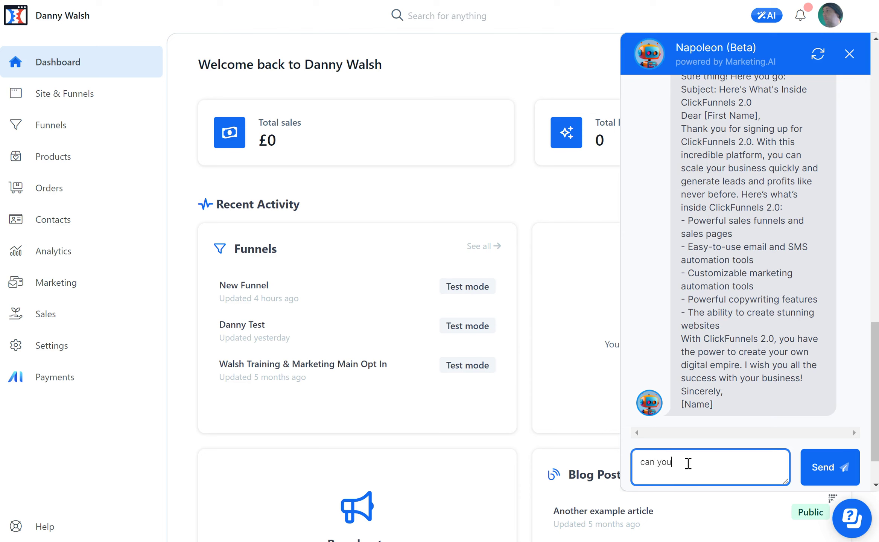
type("actually build a funnel for m")
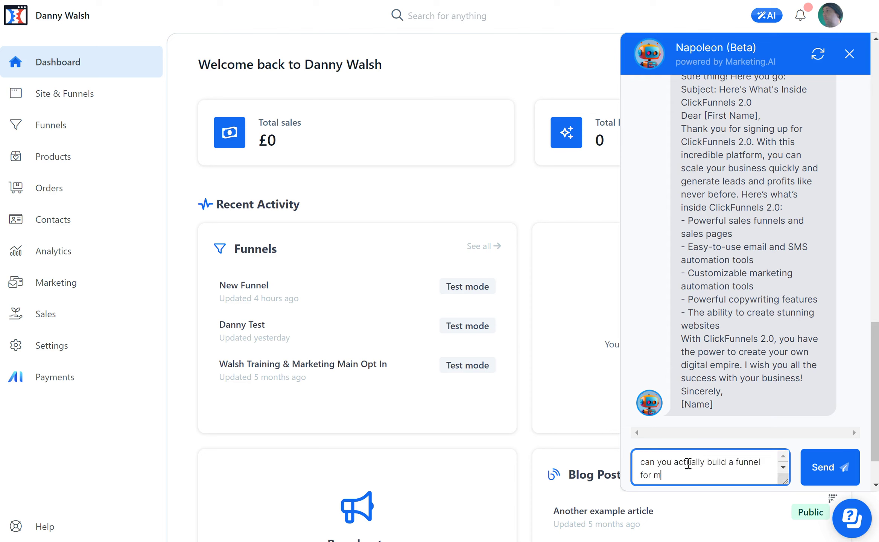
type("e so I can edit it")
key("Return")
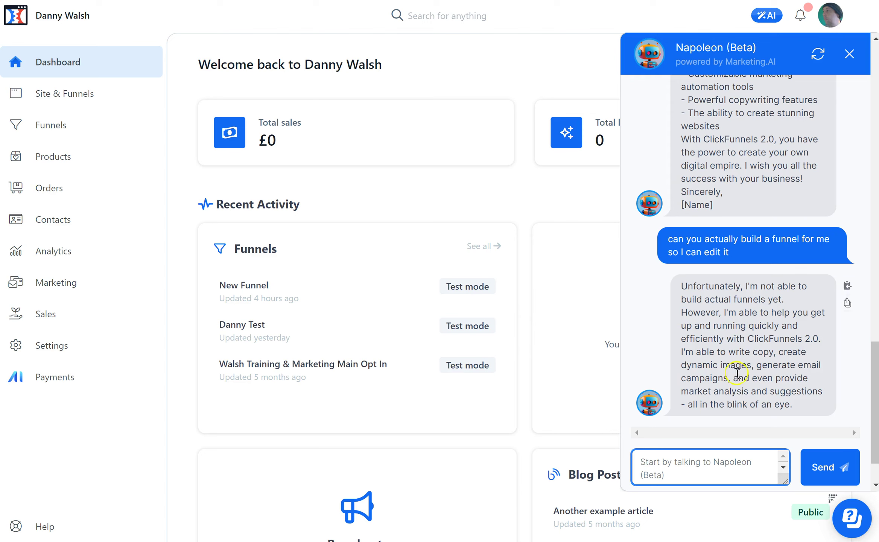
left_click_drag(866, 395, 873, 173)
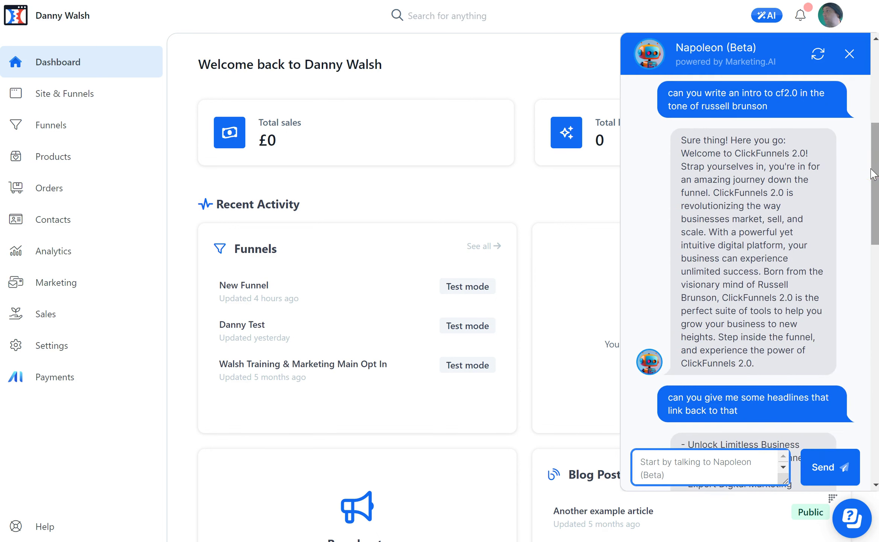
left_click_drag(873, 174, 873, 394)
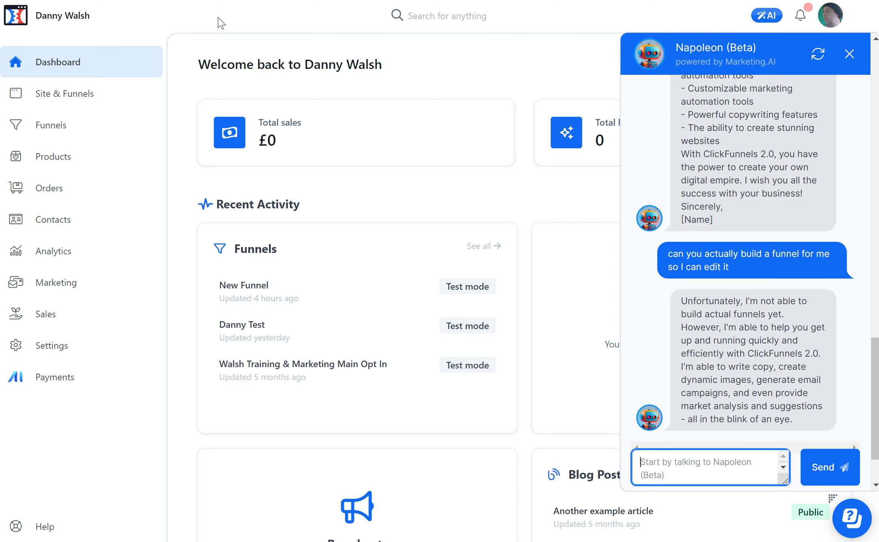
left_click(557, 57)
left_click(594, 153)
Send the message "thanks" to the chatbot.
type("thanks you")
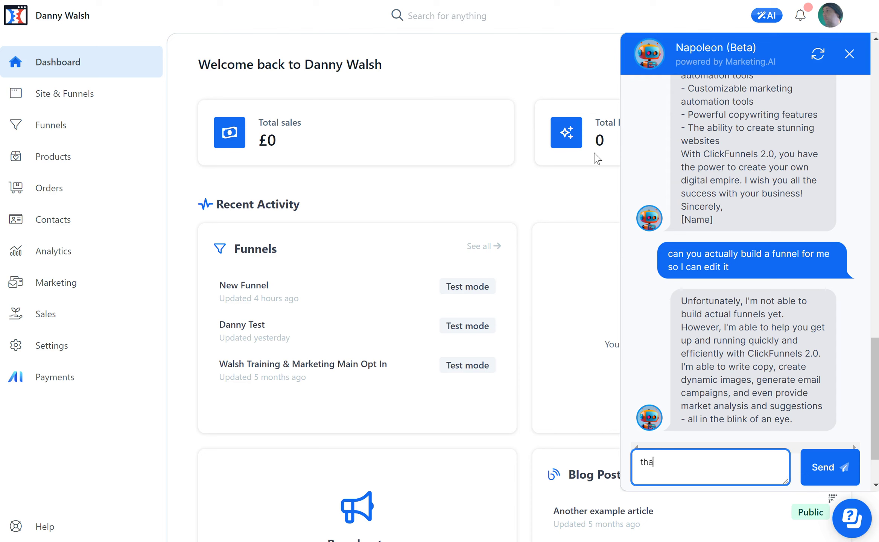
key("BackSpace")
key("BackSpace")
key("BackSpace")
key("BackSpace")
key("Return")
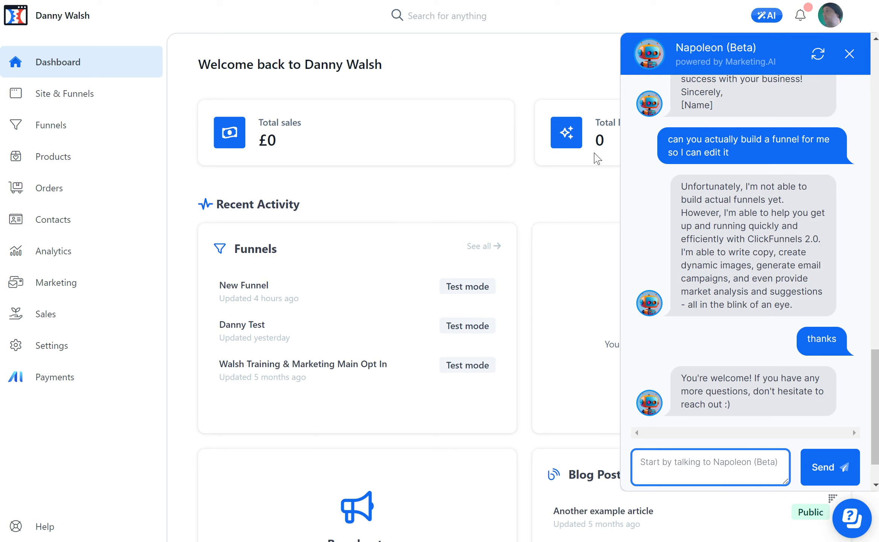
left_click(745, 403)
left_click_drag(745, 399, 732, 391)
left_click(694, 463)
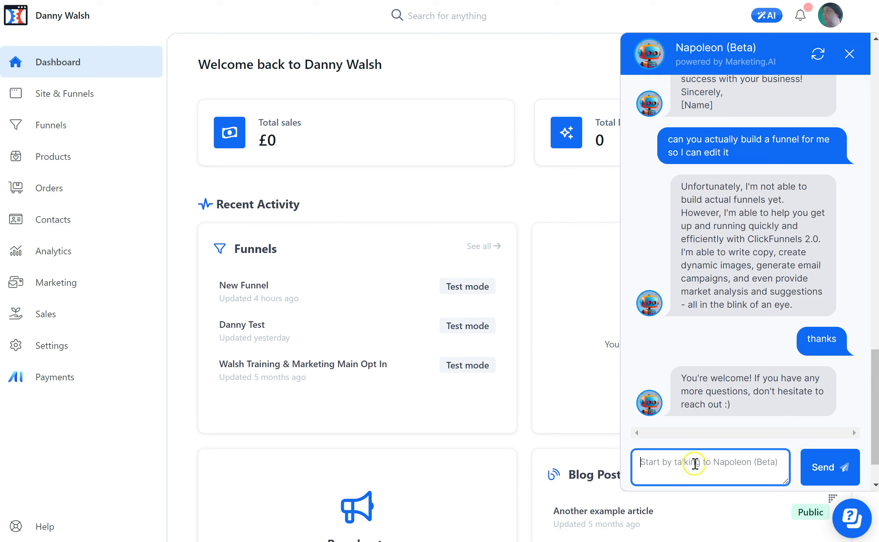